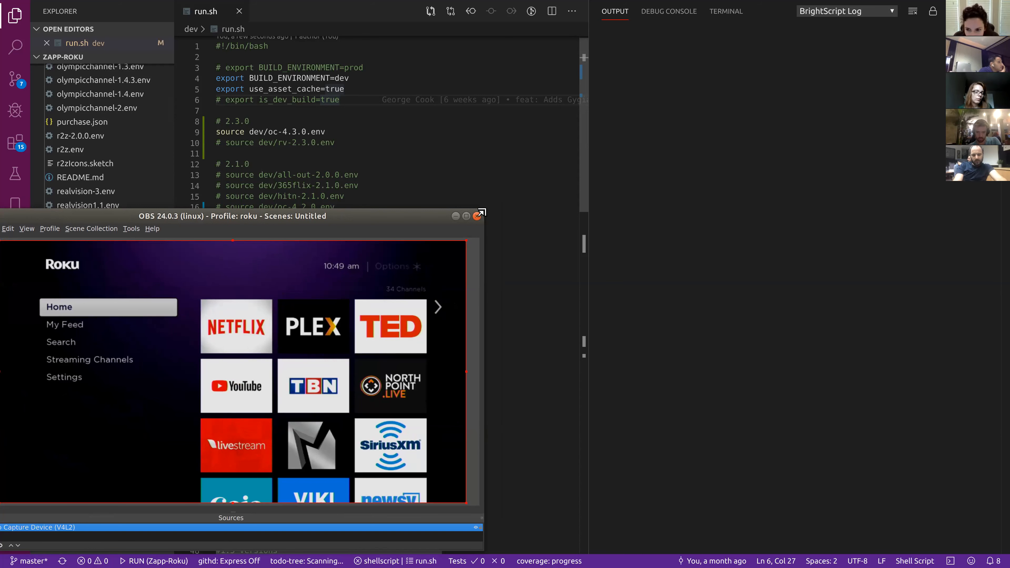
{"action": "left_click", "coordinate": [418, 146]}
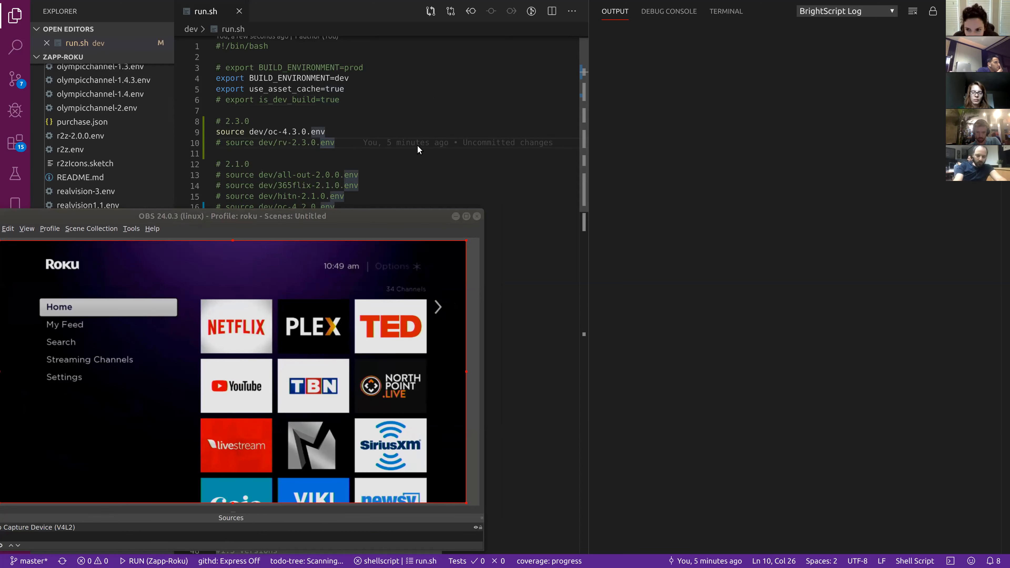
{"action": "key", "text": "alt+Tab"}
{"action": "key", "text": "alt+Tab"}
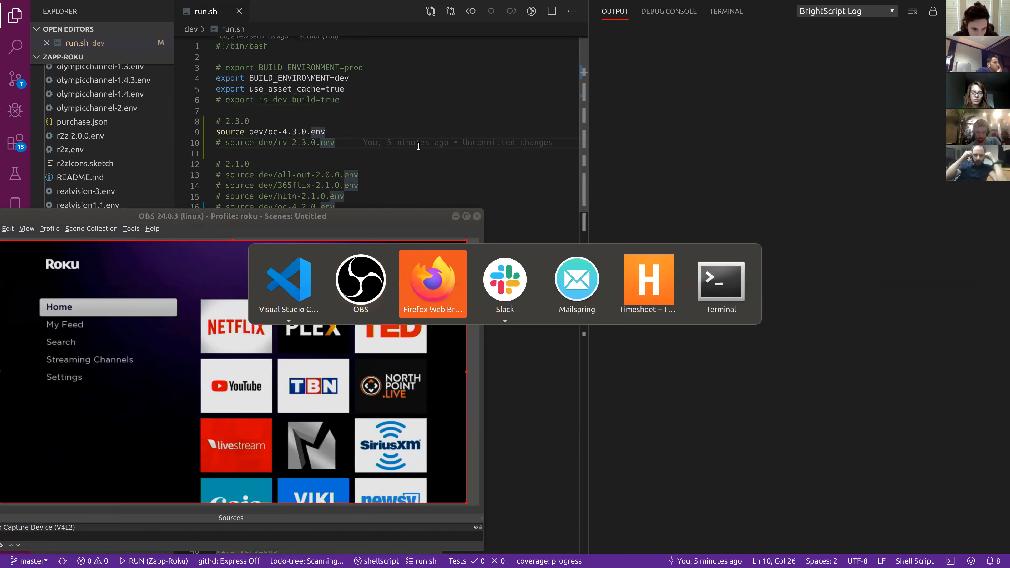
{"action": "key", "text": "ctrl+p"}
{"action": "key", "text": "Escape"}
{"action": "left_click", "coordinate": [288, 132]}
{"action": "key", "text": "ctrl+Left"}
{"action": "key", "text": "ctrl+Left"}
{"action": "key", "text": "shift+Right"}
{"action": "key", "text": "End"}
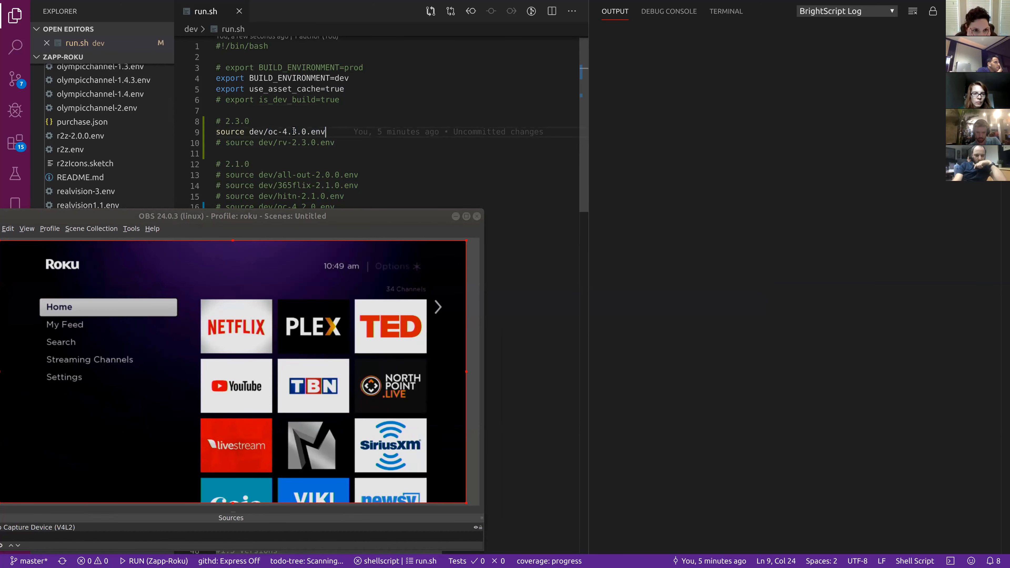
Step: Switch to Firefox, shrink the OBS preview window and show the Home navigation's style settings in the Roku layout
{"action": "key", "text": "alt+Tab"}
{"action": "left_click", "coordinate": [424, 278]}
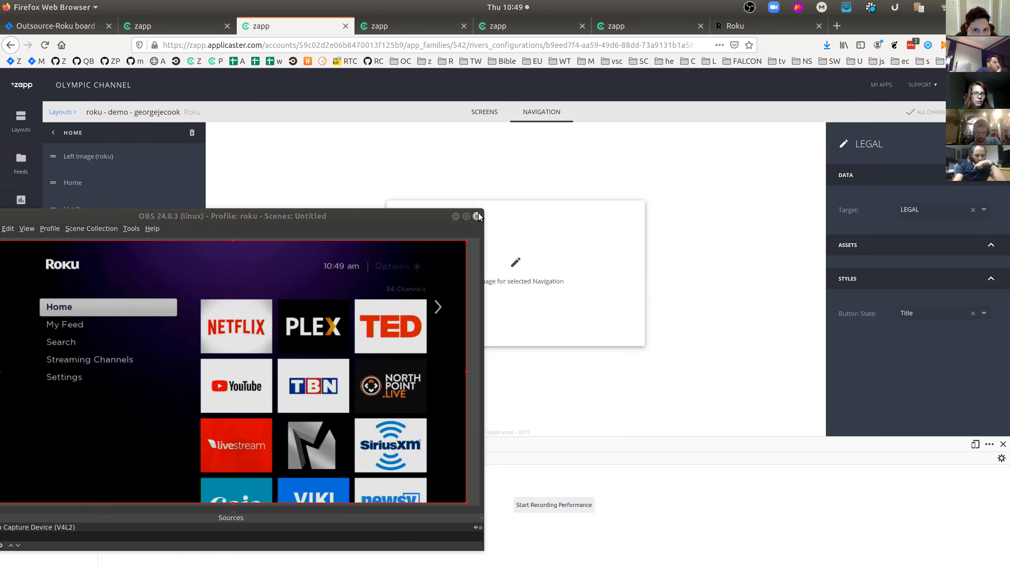
{"action": "left_click", "coordinate": [466, 216]}
{"action": "left_click_drag", "start_coordinate": [230, 380], "coordinate": [231, 381]}
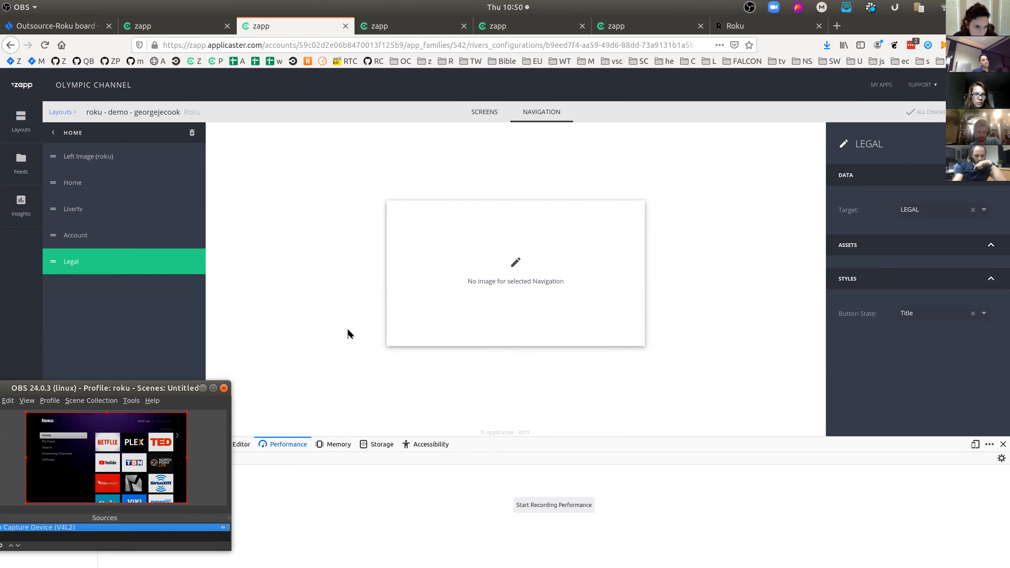
{"action": "left_click", "coordinate": [542, 112]}
{"action": "left_click", "coordinate": [117, 155]}
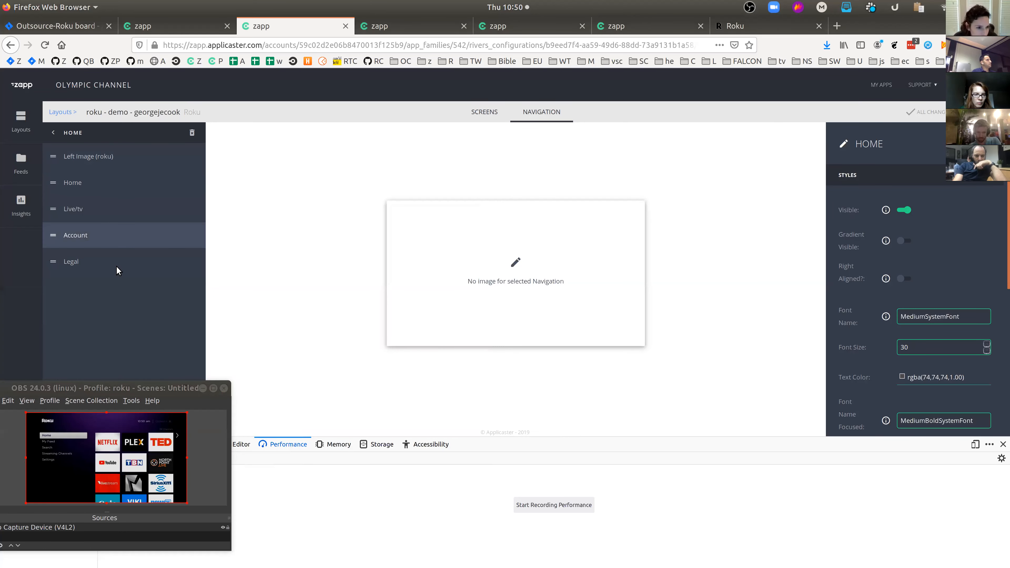
Step: Switch to Visual Studio Code, enlarge the OBS preview over the editor and start debugging the Roku app
{"action": "key", "text": "alt+Tab"}
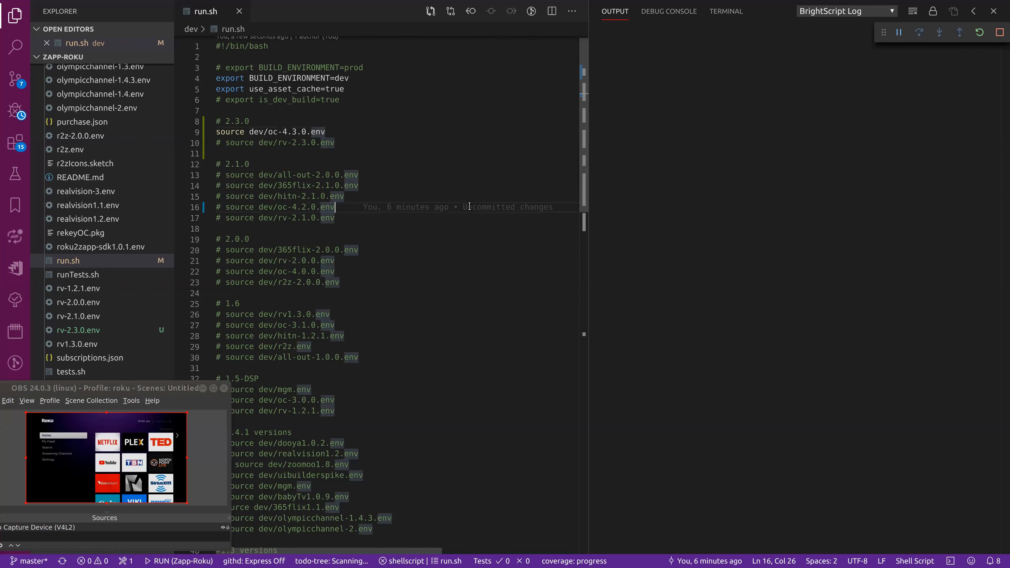
{"action": "left_click_drag", "start_coordinate": [231, 381], "coordinate": [544, 125]}
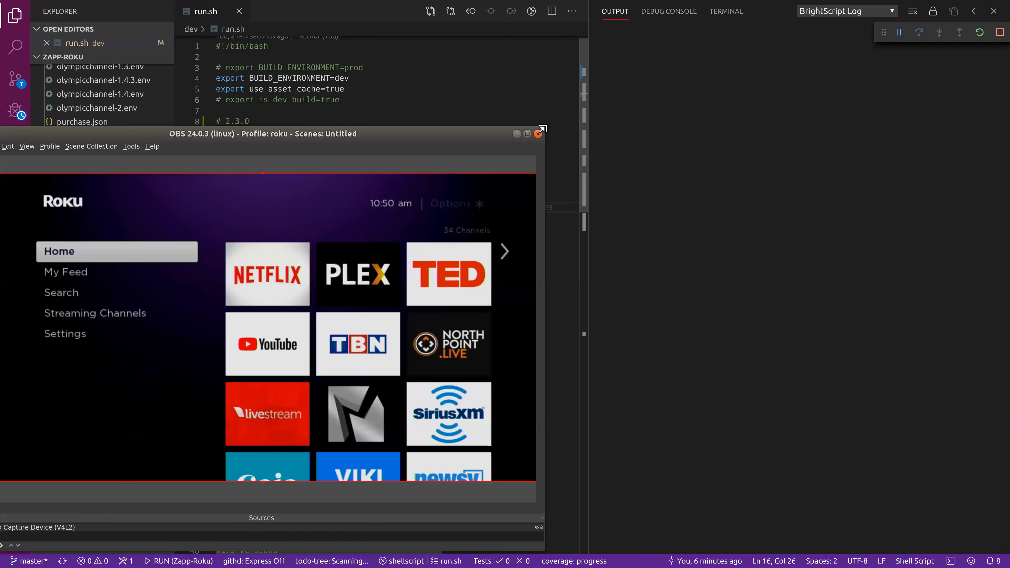
{"action": "left_click_drag", "start_coordinate": [362, 136], "coordinate": [425, 152]}
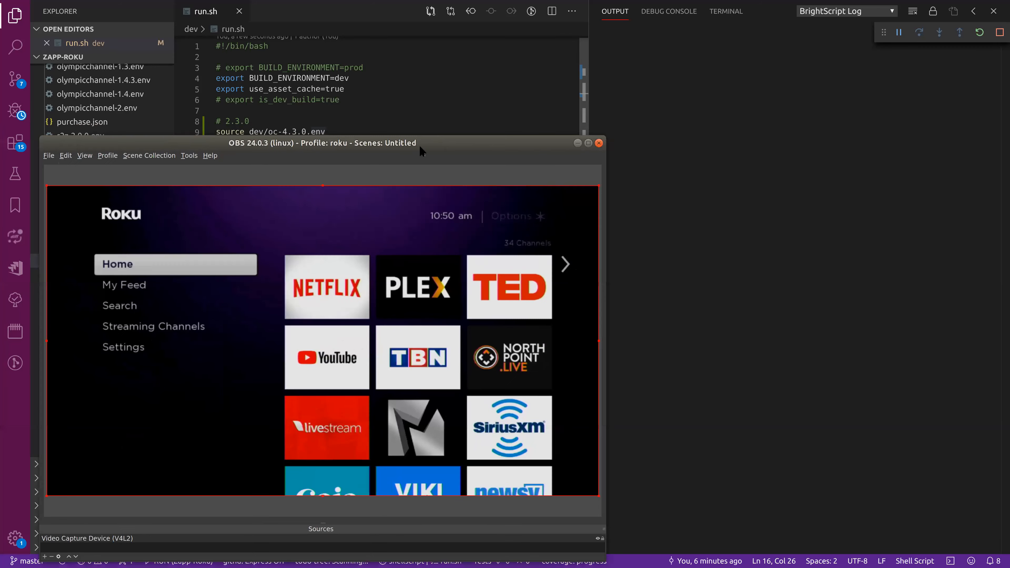
{"action": "key", "text": "F5"}
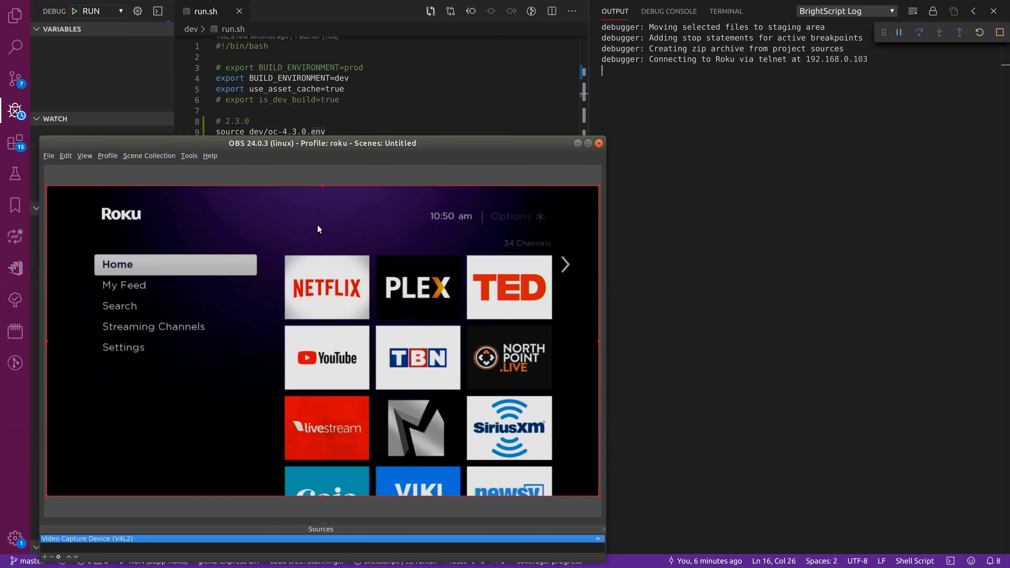
{"action": "left_click_drag", "start_coordinate": [355, 143], "coordinate": [336, 127]}
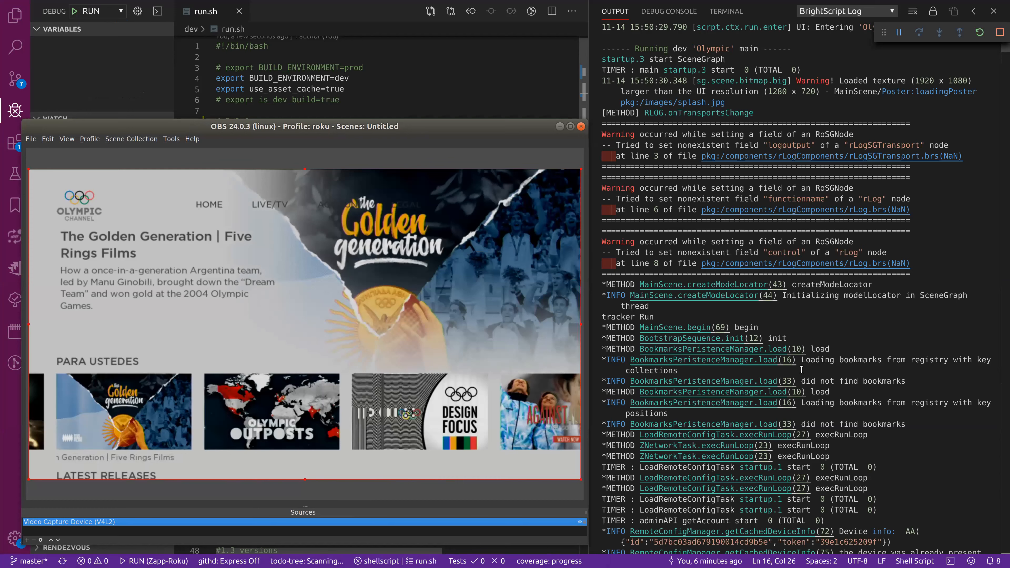
Step: Clear the debug output and move through the Roku app's top navigation menu to view its tabs
{"action": "left_click", "coordinate": [804, 352]}
{"action": "key", "text": "ctrl+k"}
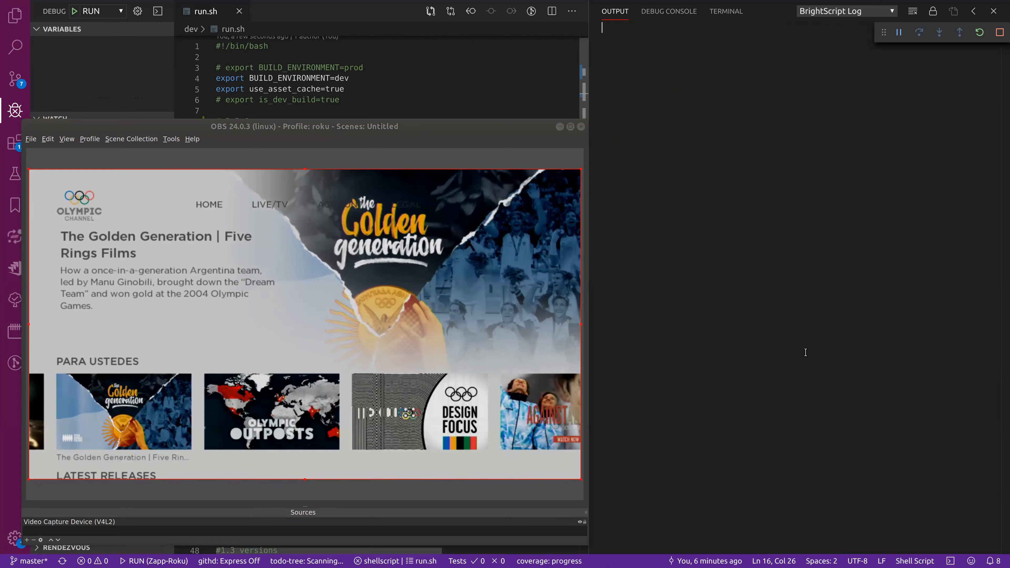
{"action": "key", "text": "Up"}
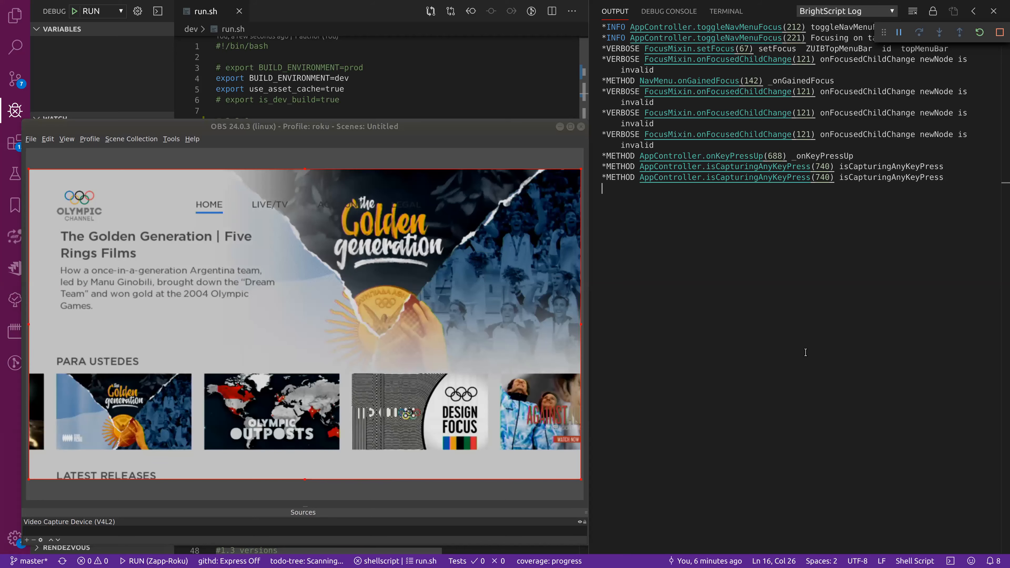
{"action": "key", "text": "Right"}
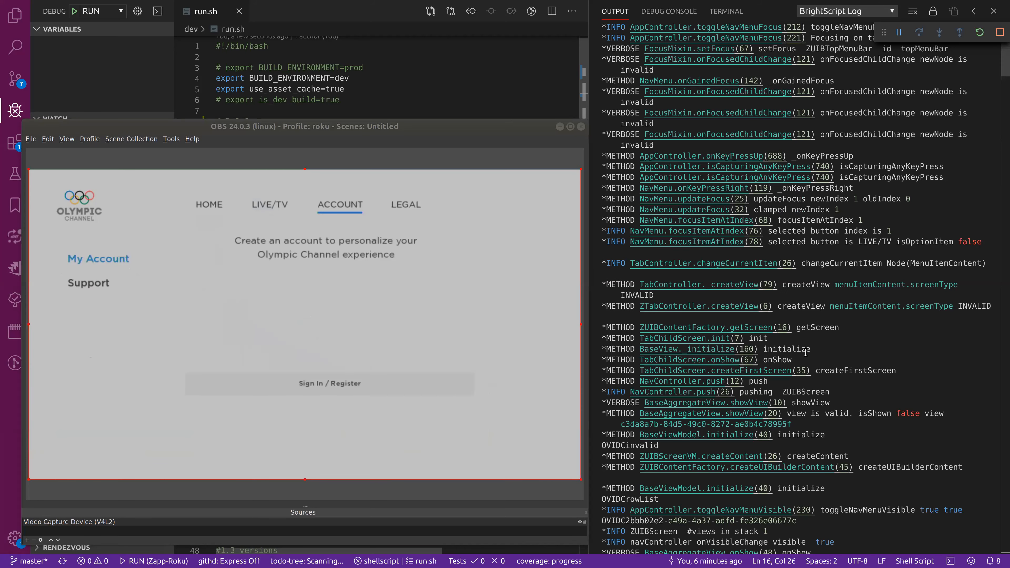
{"action": "key", "text": "Right"}
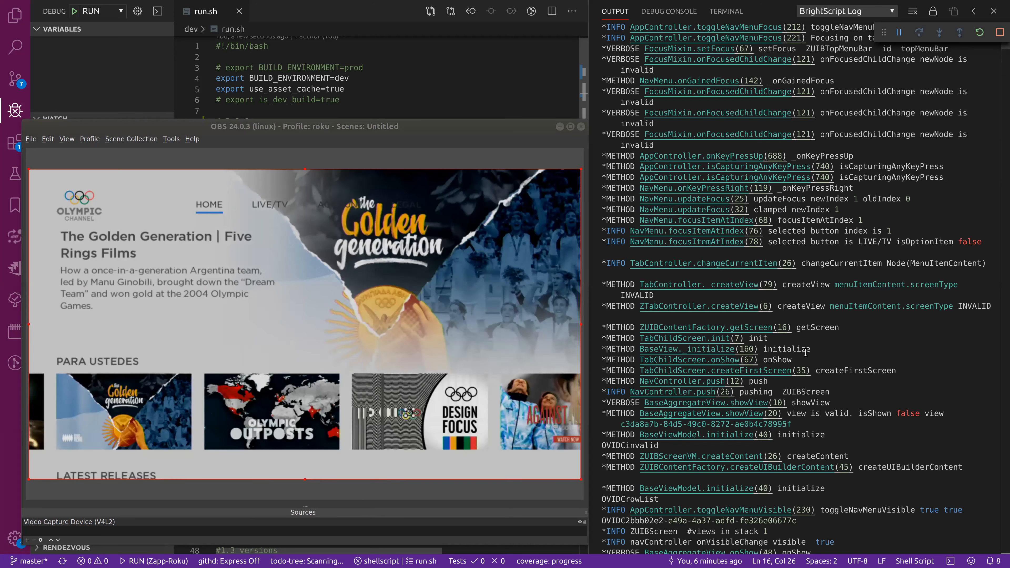
Step: Switch to Firefox, move the OBS preview clear of the Home navigation settings and close the developer tools
{"action": "key", "text": "alt+Tab"}
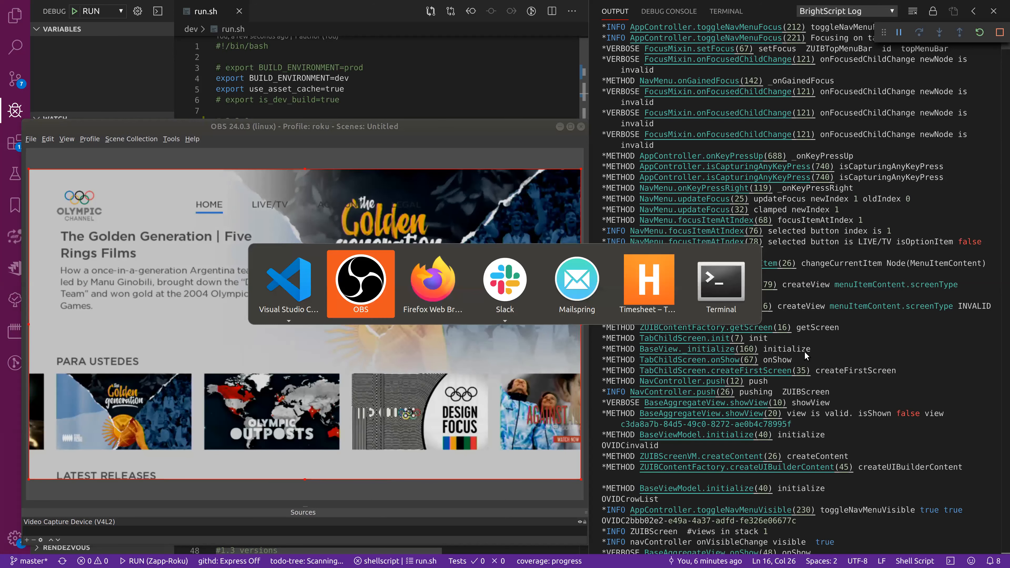
{"action": "key", "text": "alt+Tab"}
{"action": "left_click_drag", "start_coordinate": [459, 126], "coordinate": [424, 417]}
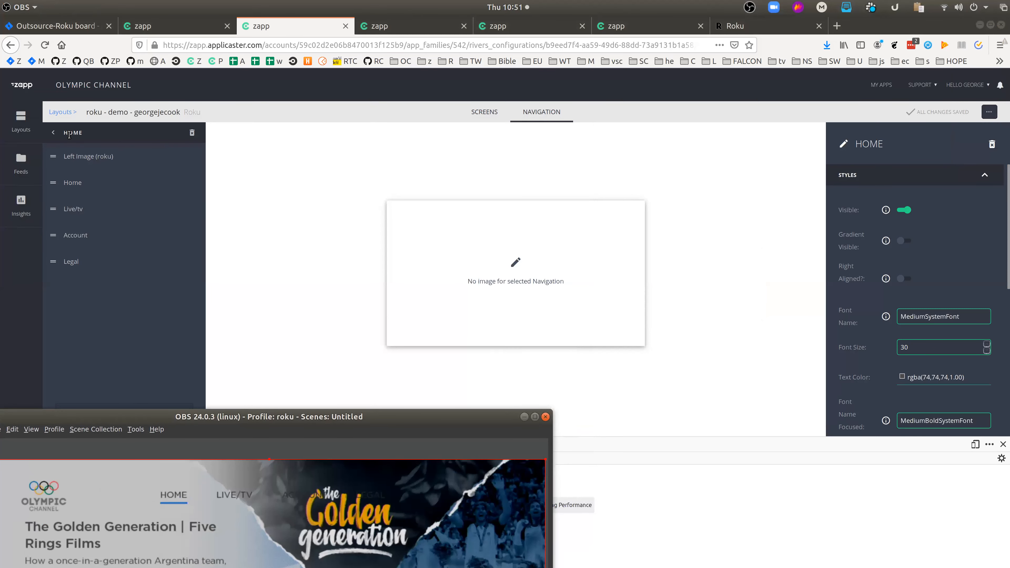
{"action": "left_click", "coordinate": [54, 133]}
{"action": "left_click", "coordinate": [100, 159]}
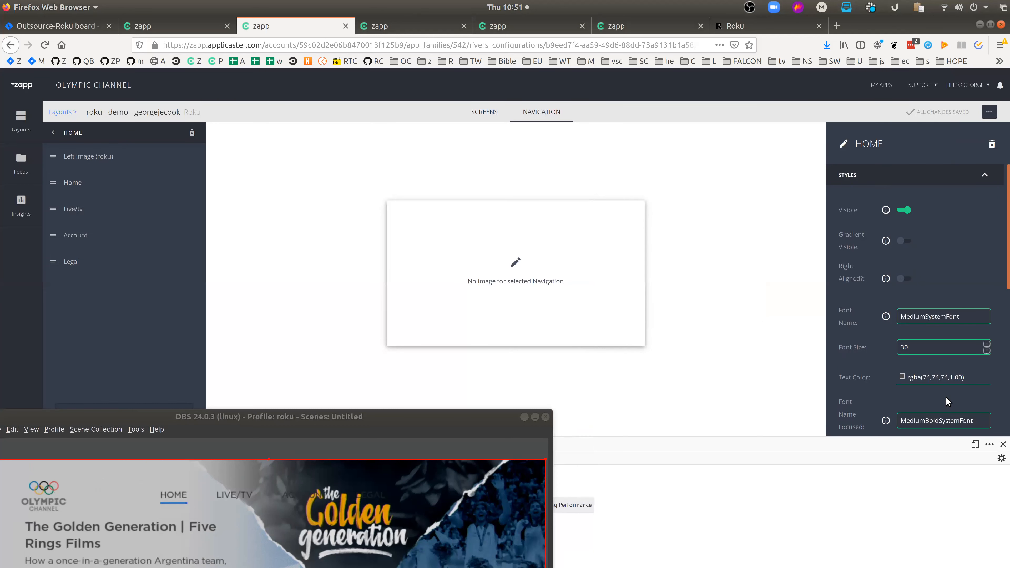
{"action": "left_click", "coordinate": [1003, 444]}
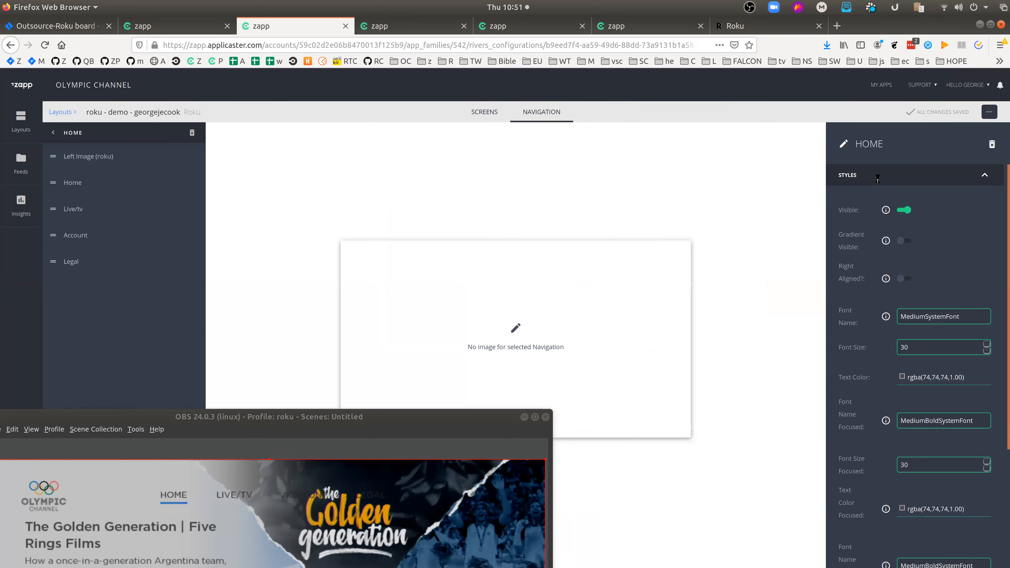
Step: Set the Home navigation's Font Size, Font Size Focused and Font Size Footprint to 40
{"action": "scroll", "coordinate": [923, 329], "scroll_direction": "down", "scroll_amount": 1}
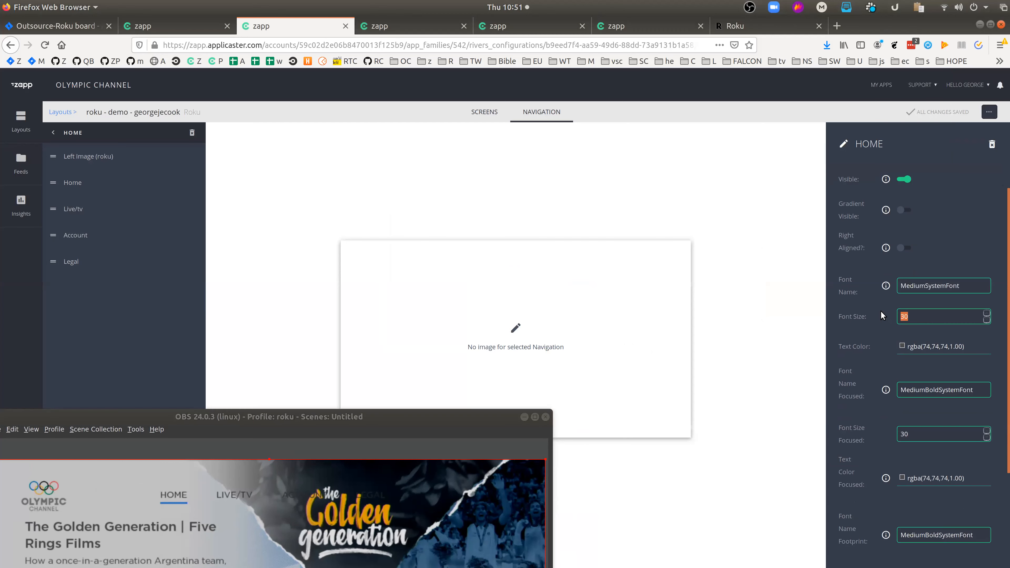
{"action": "type", "text": "40"}
{"action": "key", "text": "ctrl+a"}
{"action": "type", "text": "40"}
{"action": "scroll", "coordinate": [898, 437], "scroll_direction": "down", "scroll_amount": 3}
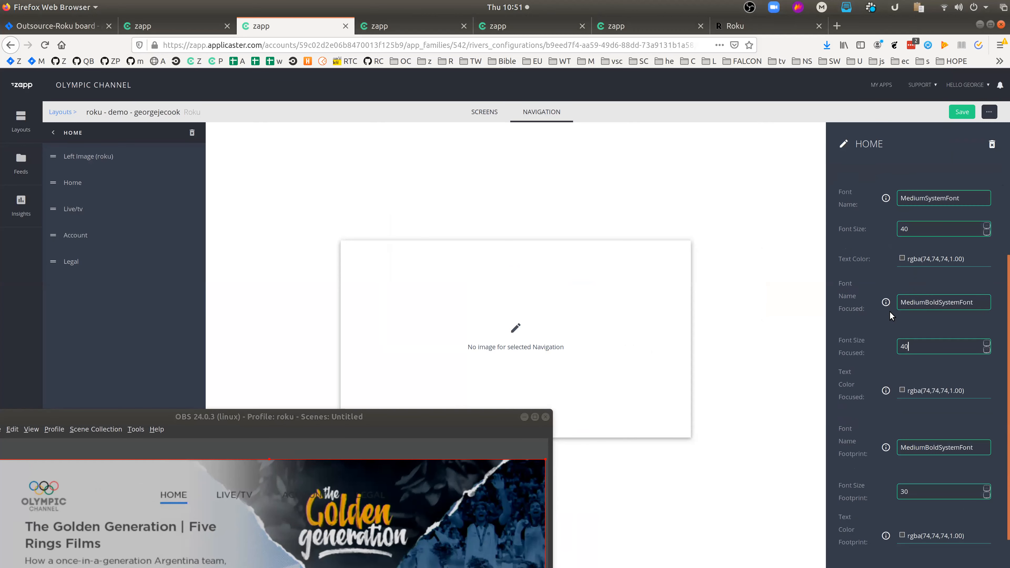
{"action": "scroll", "coordinate": [910, 423], "scroll_direction": "down", "scroll_amount": 1}
{"action": "left_click_drag", "start_coordinate": [916, 456], "coordinate": [857, 457]}
{"action": "type", "text": "40"}
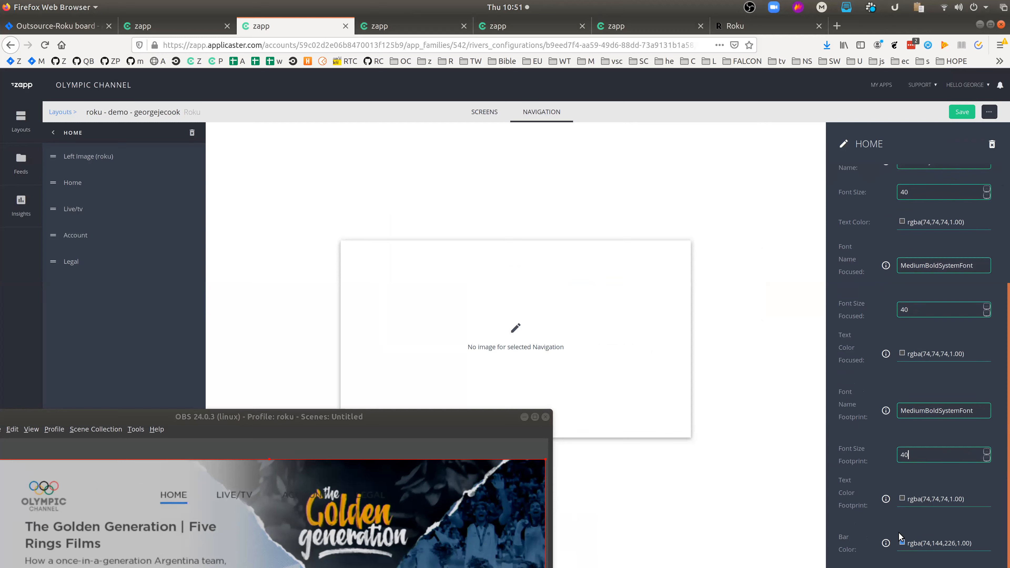
Step: Set the Home navigation's Bar Color to light green, rgba(142,250,82,1.00)
{"action": "left_click", "coordinate": [902, 542]}
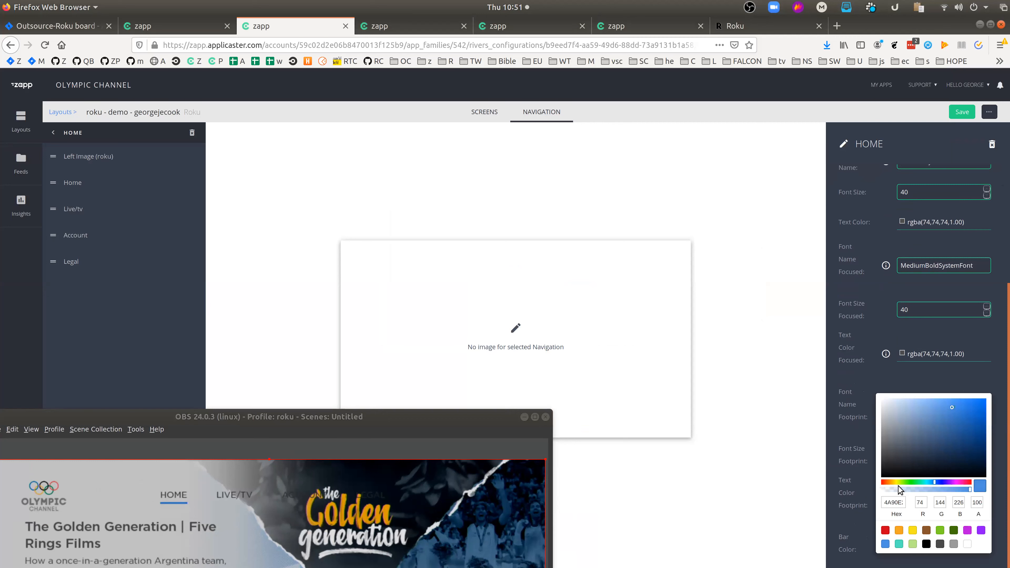
{"action": "left_click", "coordinate": [906, 482]}
{"action": "left_click", "coordinate": [951, 399]}
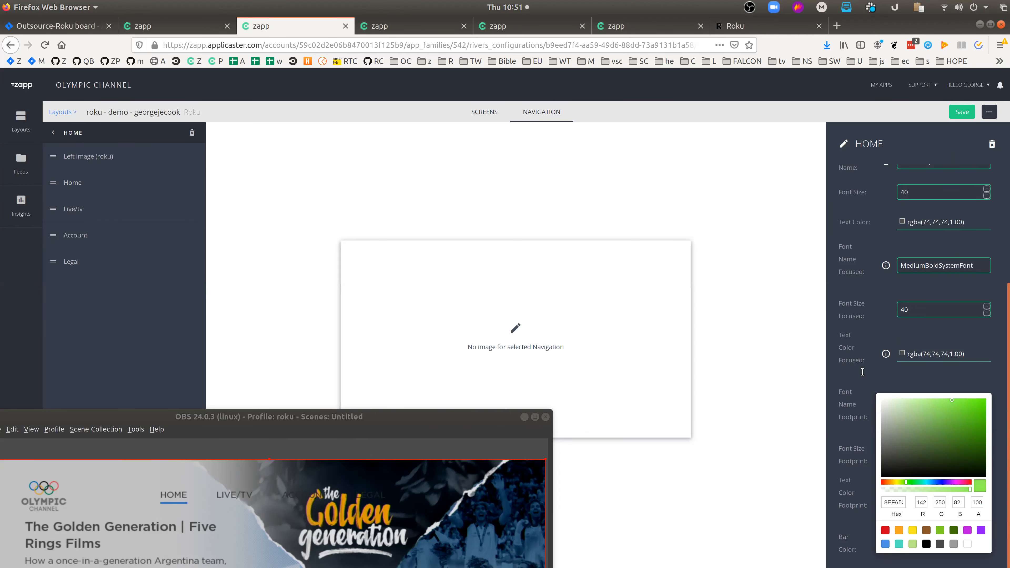
{"action": "left_click", "coordinate": [846, 387]}
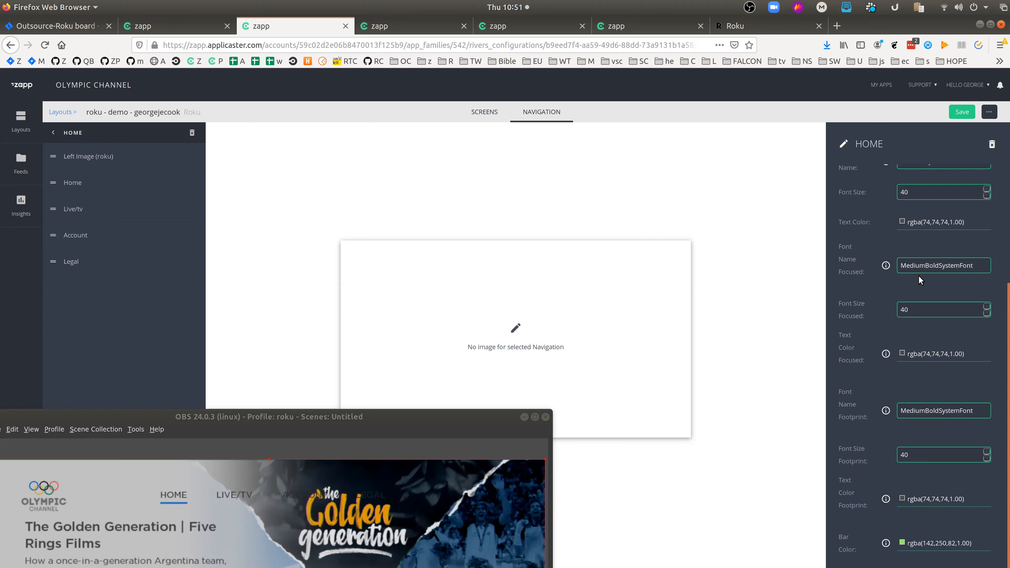
Step: Set the Home navigation's Text Color to light red, rgba(250,112,112,1.00), and save the layout
{"action": "scroll", "coordinate": [919, 276], "scroll_direction": "up", "scroll_amount": 1}
{"action": "scroll", "coordinate": [918, 276], "scroll_direction": "up", "scroll_amount": 2}
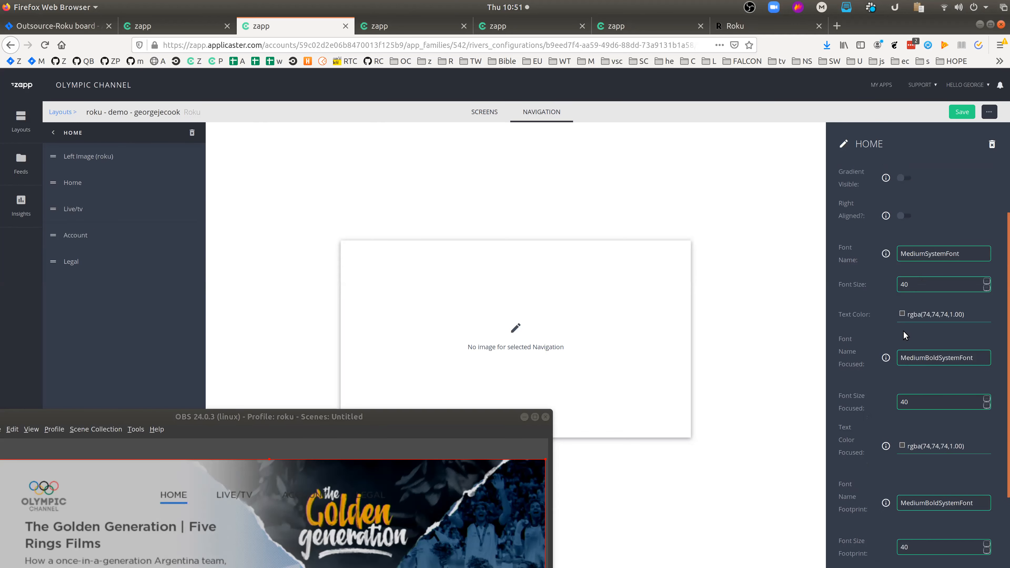
{"action": "left_click", "coordinate": [925, 323]}
{"action": "left_click", "coordinate": [937, 336]}
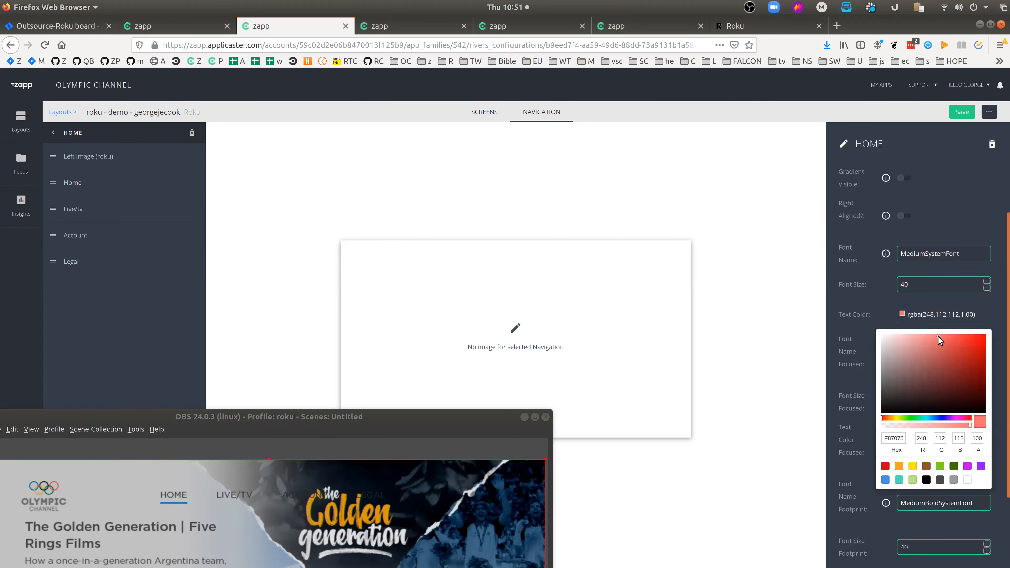
{"action": "left_click", "coordinate": [840, 462]}
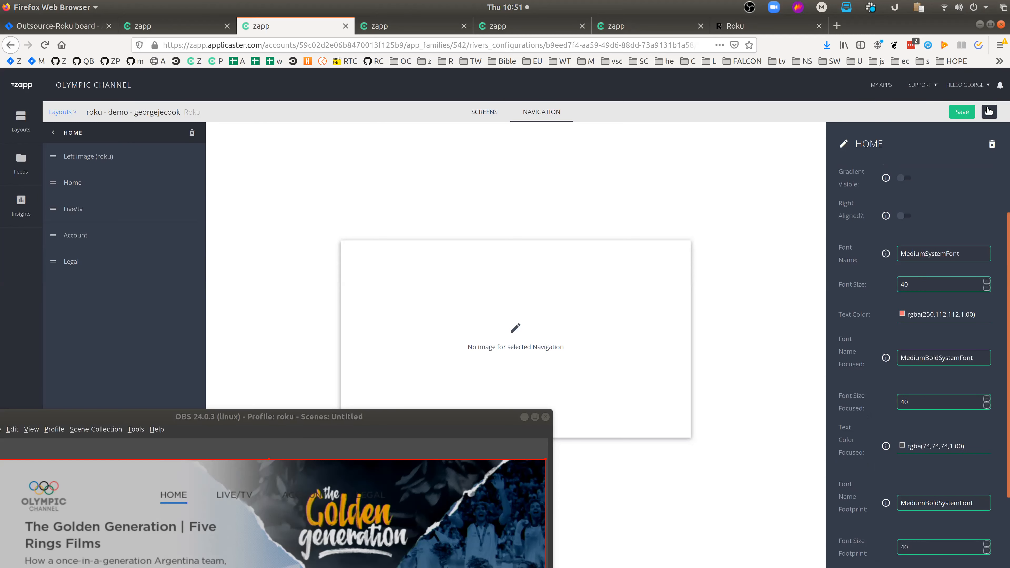
{"action": "left_click", "coordinate": [964, 112]}
Step: Switch to Visual Studio Code, rerun the Roku app and place the OBS preview over the editor to check the restyled menu
{"action": "key", "text": "alt+Tab"}
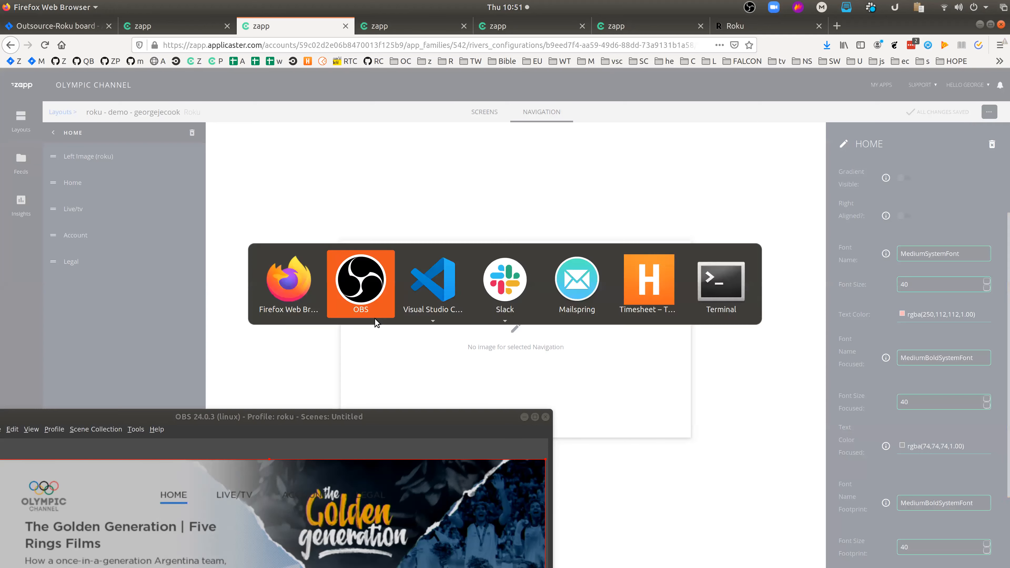
{"action": "left_click", "coordinate": [425, 281]}
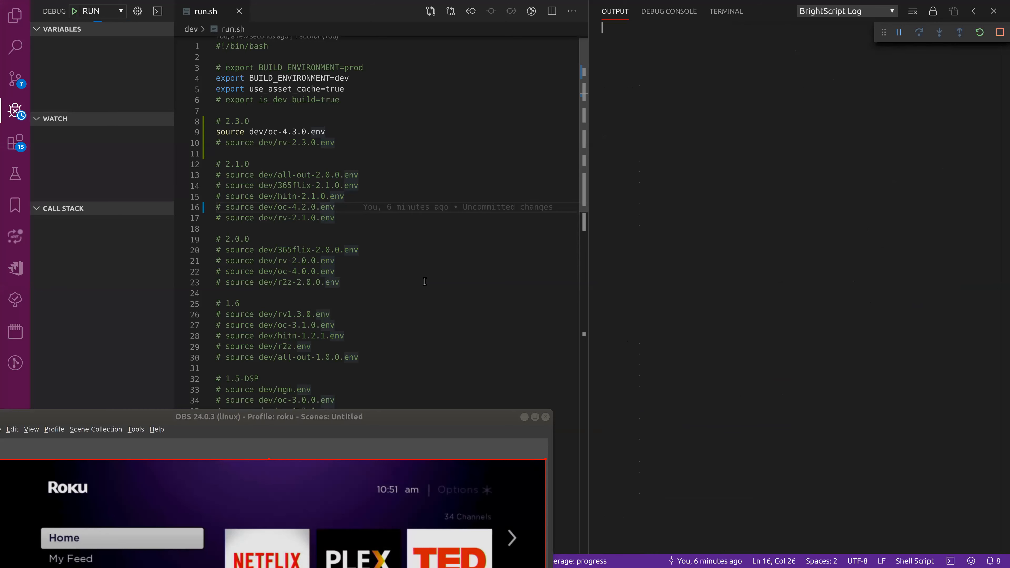
{"action": "left_click_drag", "start_coordinate": [345, 117], "coordinate": [335, 113]}
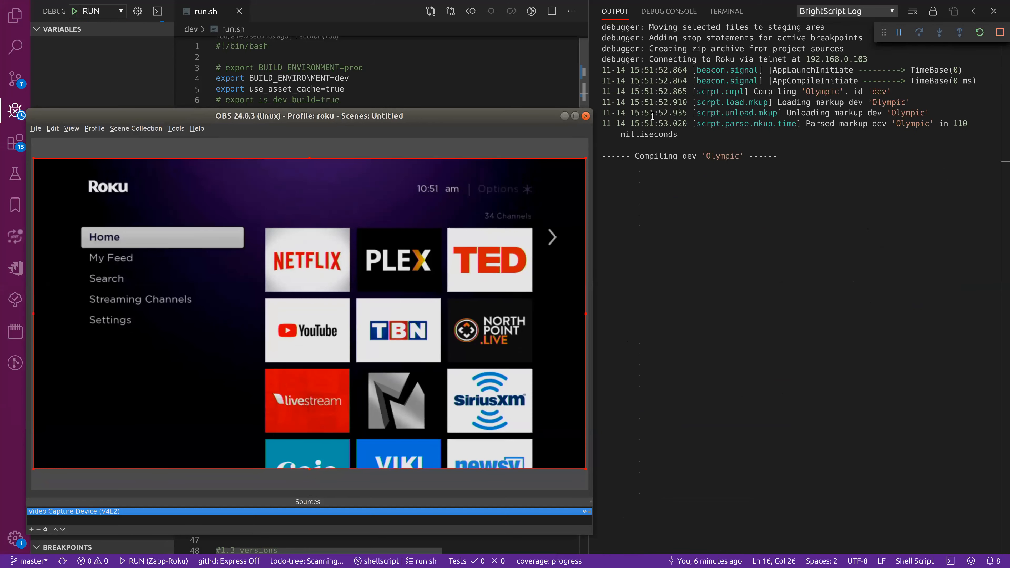
{"action": "left_click", "coordinate": [685, 191]}
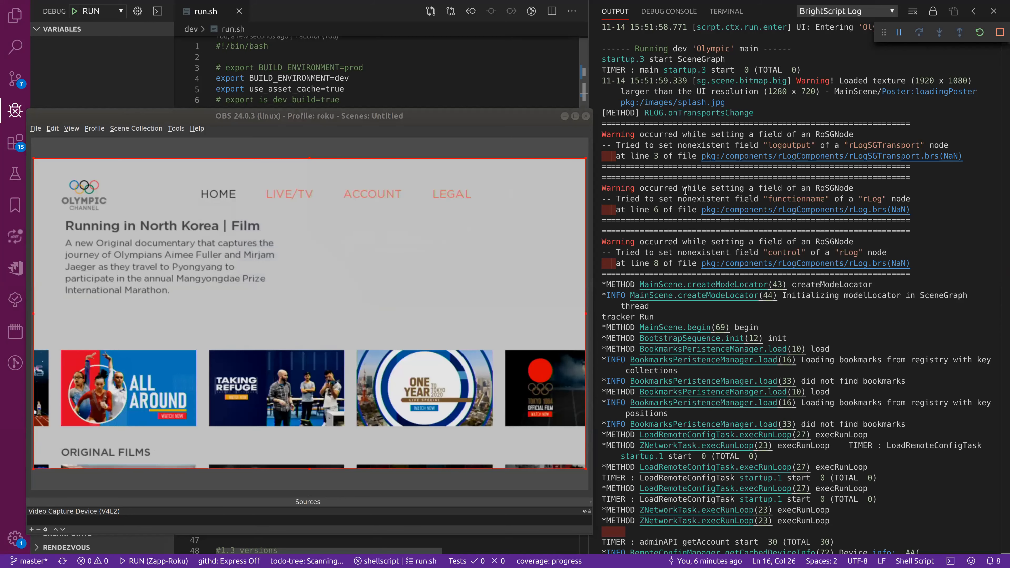
Step: Switch to Firefox, move the OBS preview out of the way and open the layout's Screens list
{"action": "key", "text": "alt+Tab"}
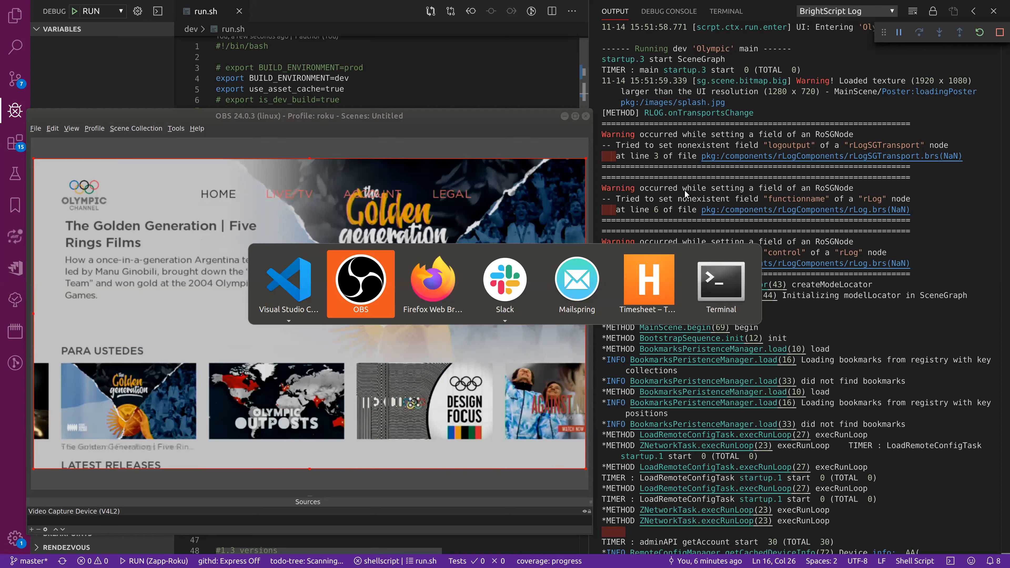
{"action": "key", "text": "alt+Tab"}
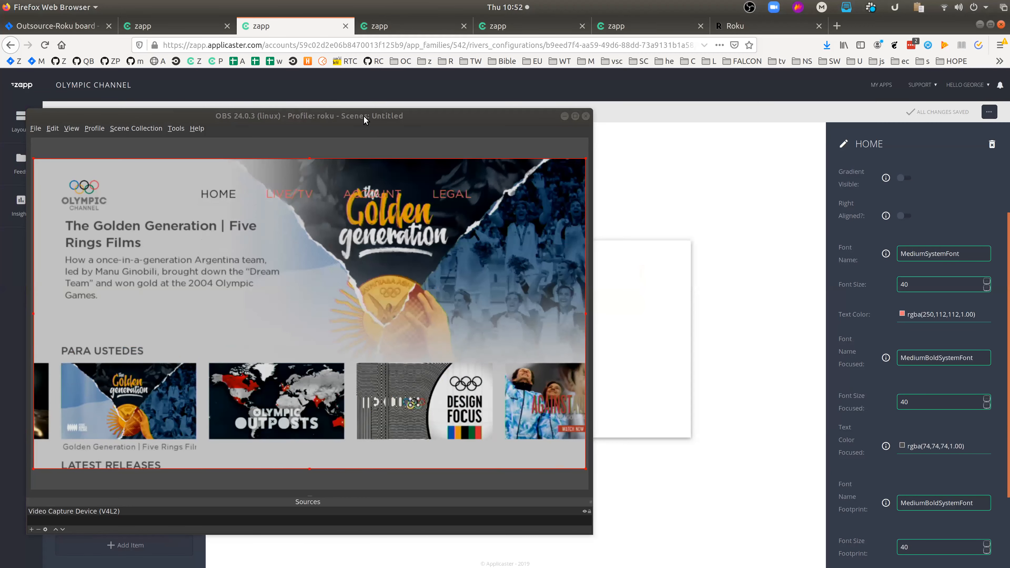
{"action": "left_click_drag", "start_coordinate": [364, 116], "coordinate": [207, 479]}
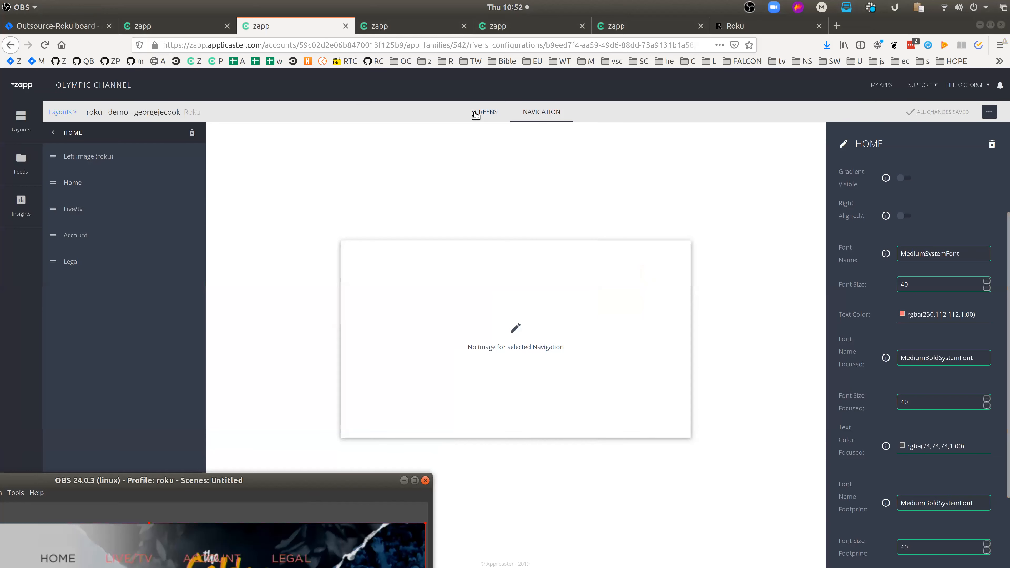
{"action": "left_click", "coordinate": [459, 120]}
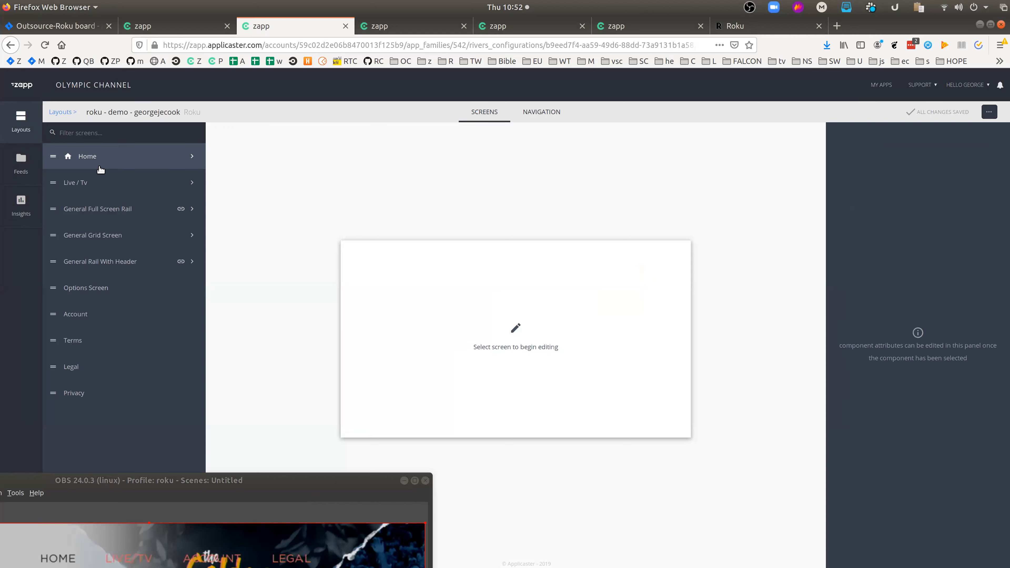
{"action": "left_click", "coordinate": [111, 159]}
{"action": "left_click", "coordinate": [107, 333]}
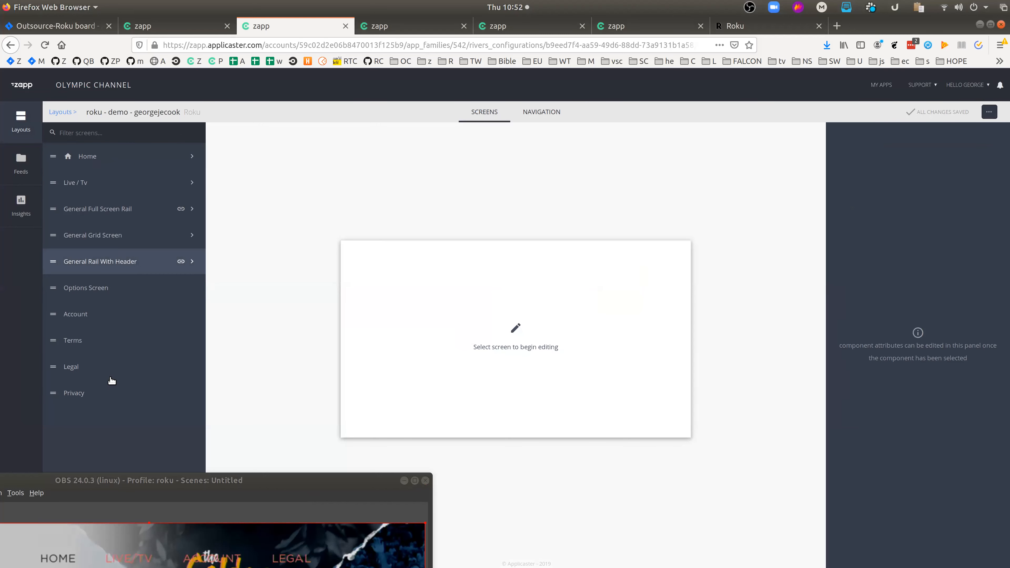